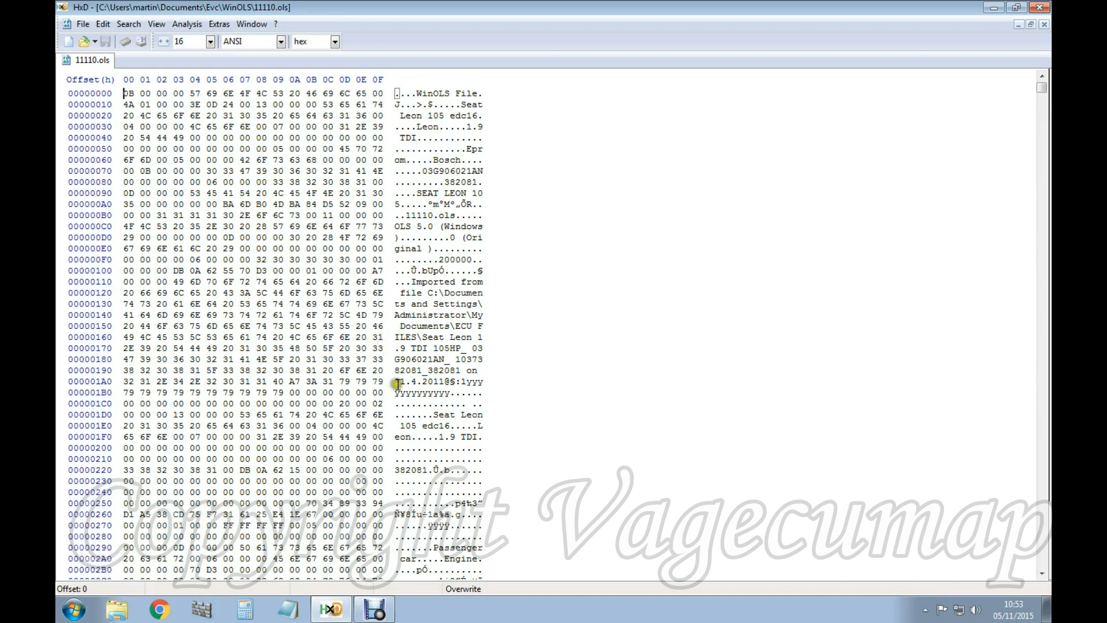
# Examine the start of 11110.ols for the WinOLS project header, including vehicle, ECU and import details
pyautogui.moveTo(1044, 86); pyautogui.dragTo(1043, 518)
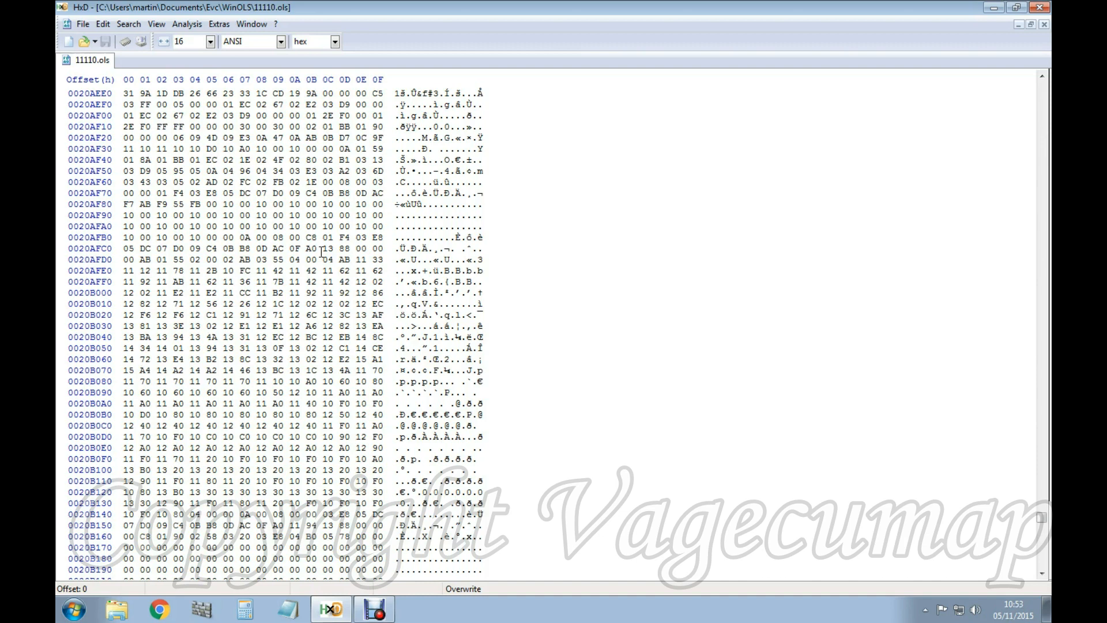
pyautogui.moveTo(1043, 518); pyautogui.dragTo(1044, 84)
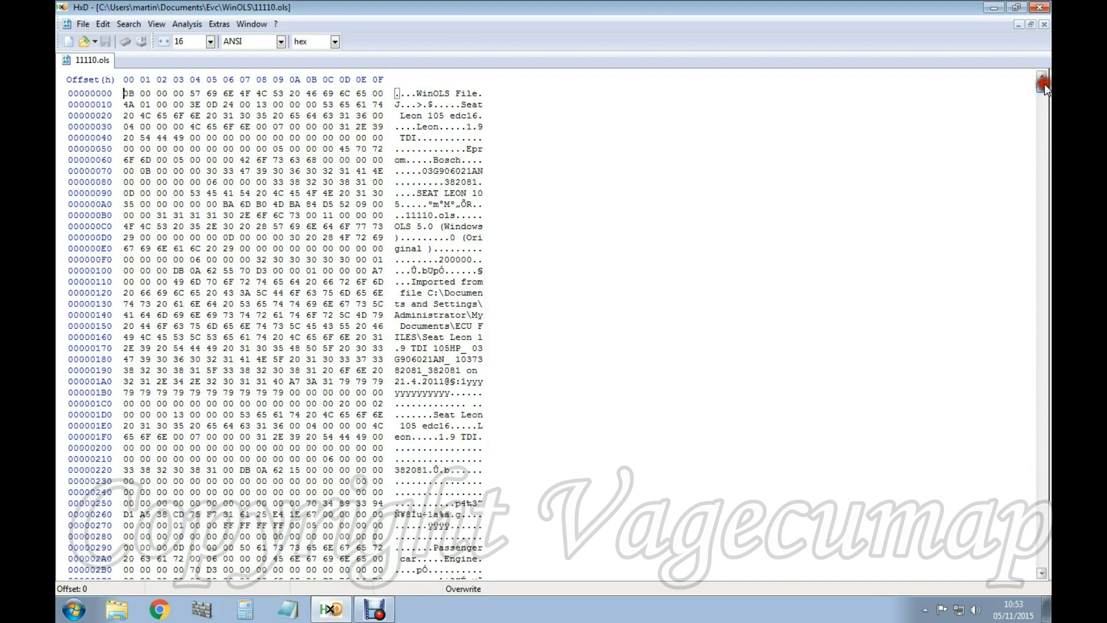
pyautogui.scroll(-3, 384, 226)
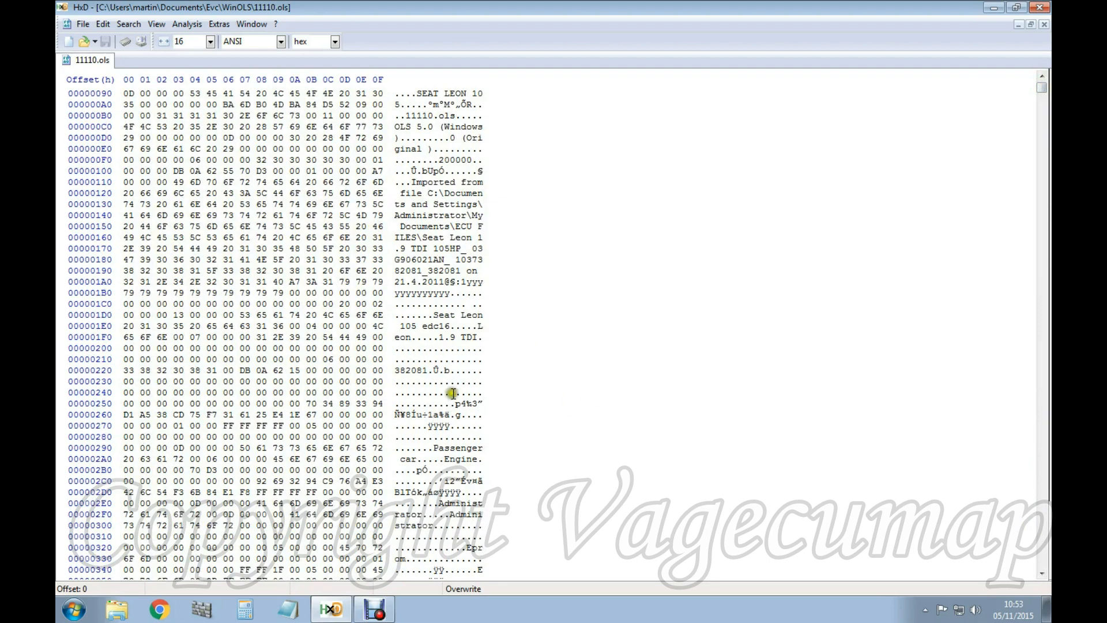
pyautogui.scroll(-4, 345, 267)
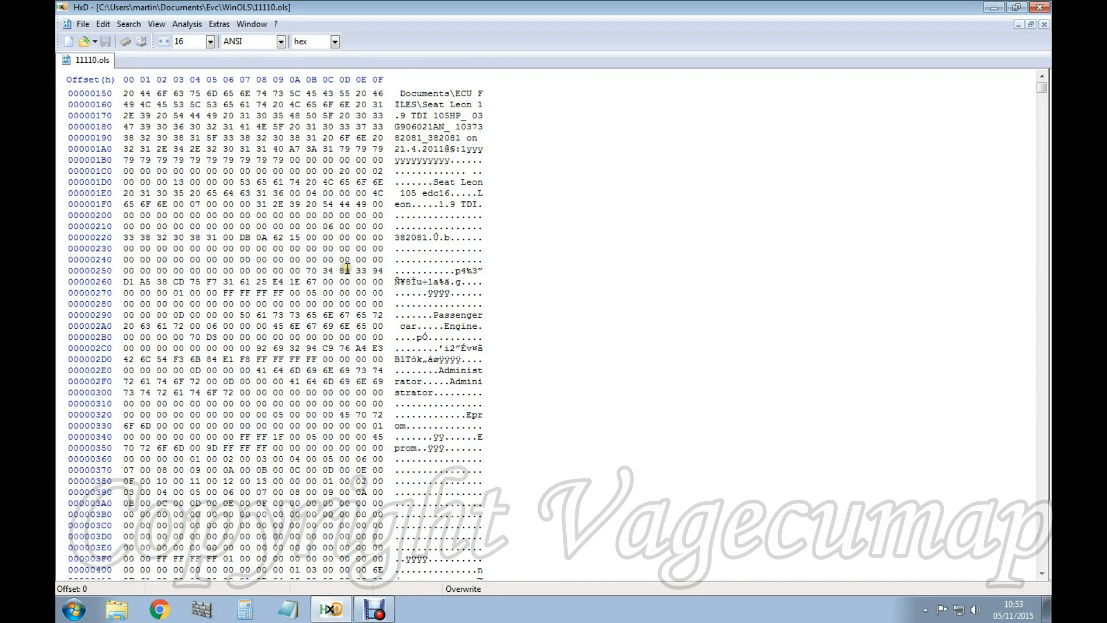
pyautogui.scroll(-3, 345, 268)
pyautogui.scroll(-4, 347, 269)
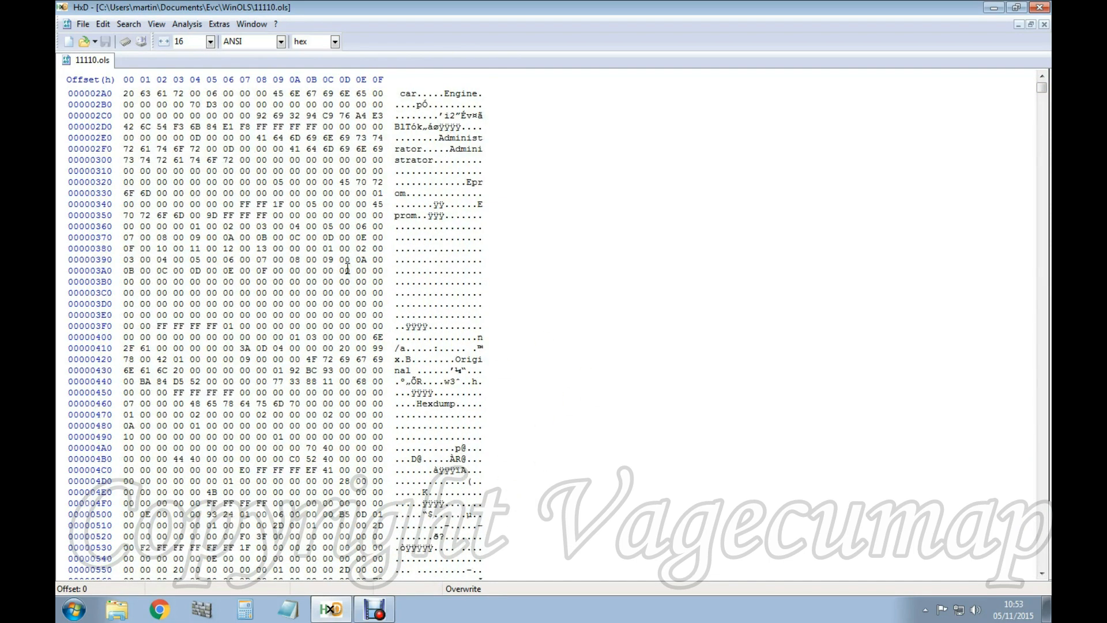
pyautogui.scroll(-4, 347, 268)
pyautogui.scroll(-2, 341, 284)
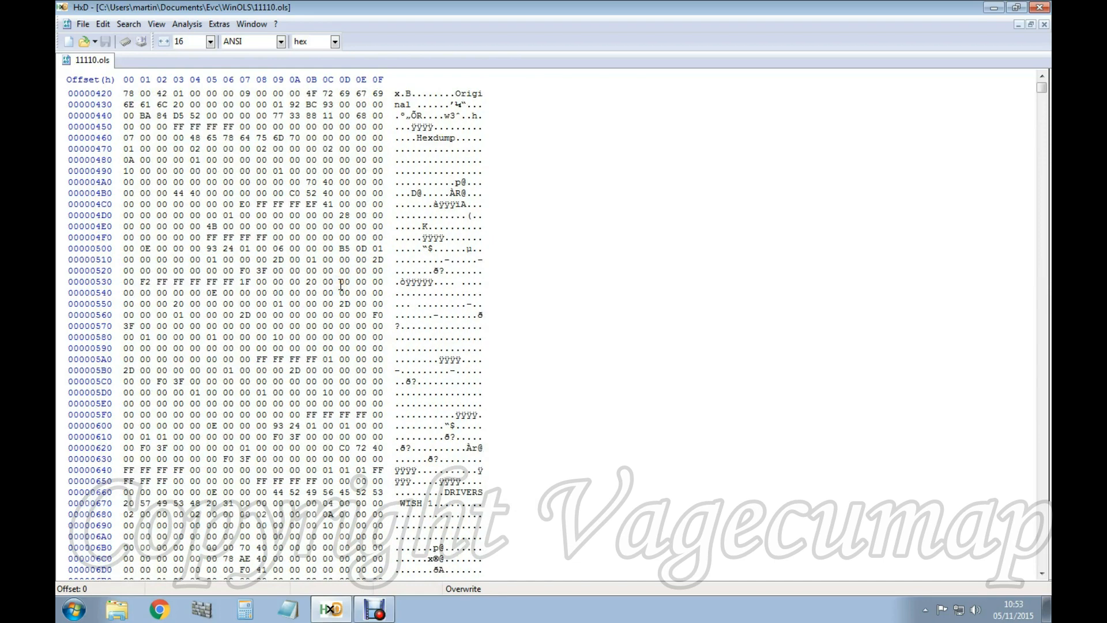
# Examine the DRIVERS WISH map definitions and their torque, accelerator and RPM axis labels in the header data
pyautogui.scroll(-5, 340, 286)
pyautogui.scroll(-3, 340, 287)
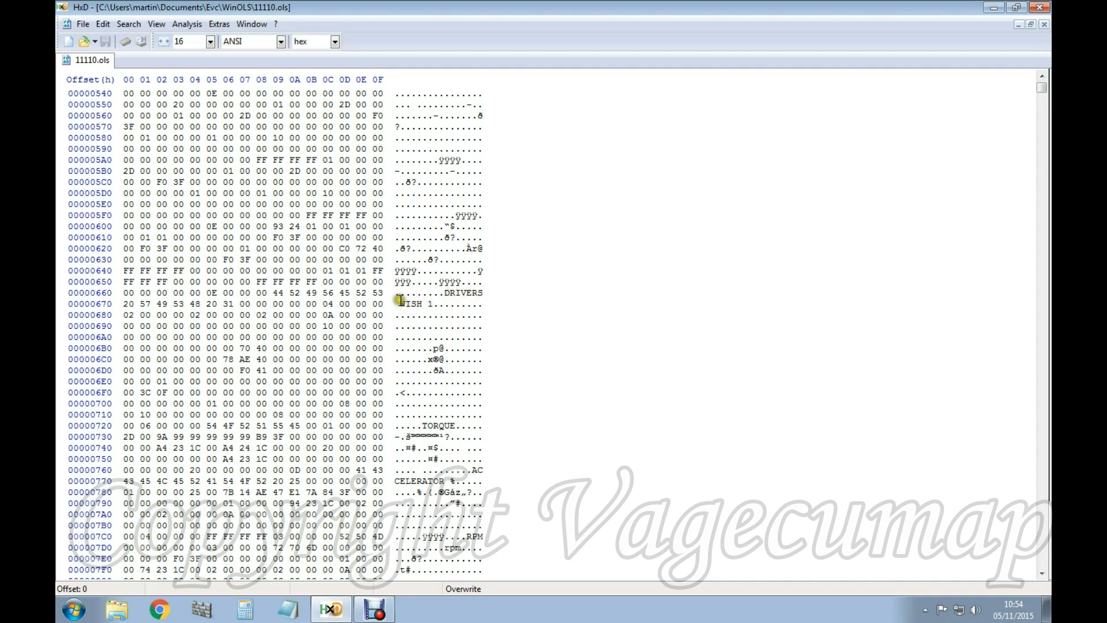
pyautogui.scroll(-2, 449, 304)
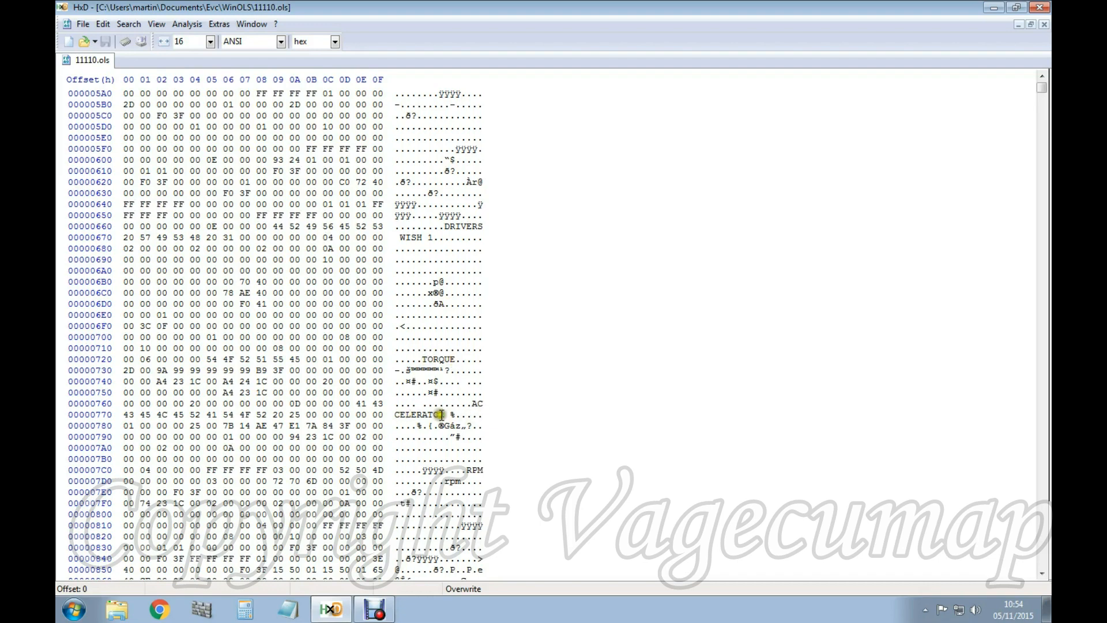
pyautogui.scroll(-5, 437, 396)
pyautogui.scroll(-9, 438, 396)
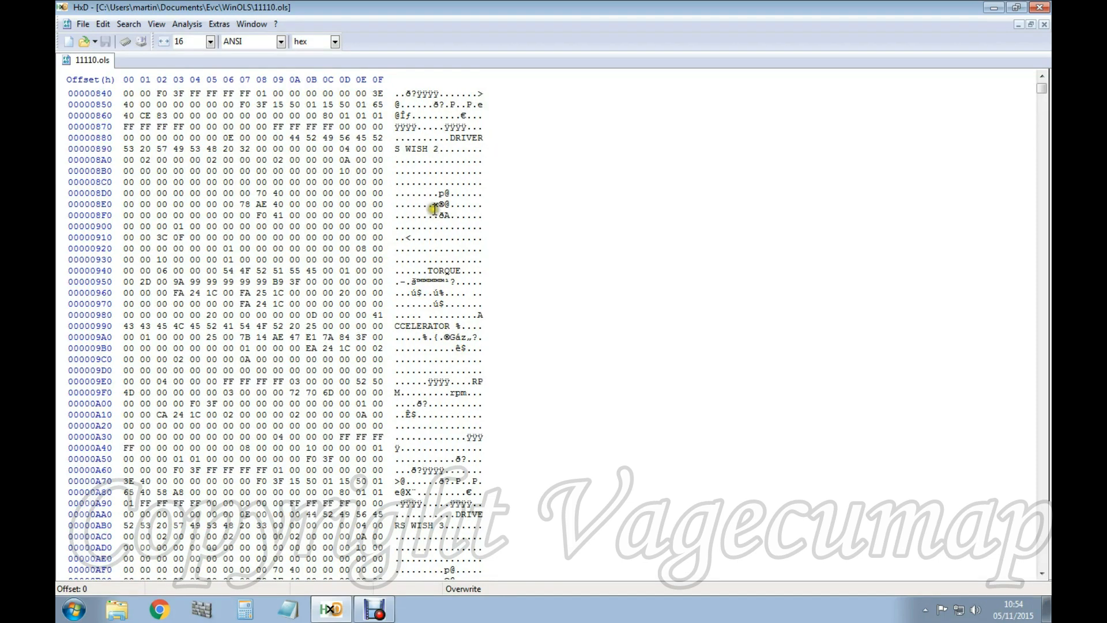
pyautogui.scroll(-5, 434, 231)
pyautogui.scroll(-10, 433, 231)
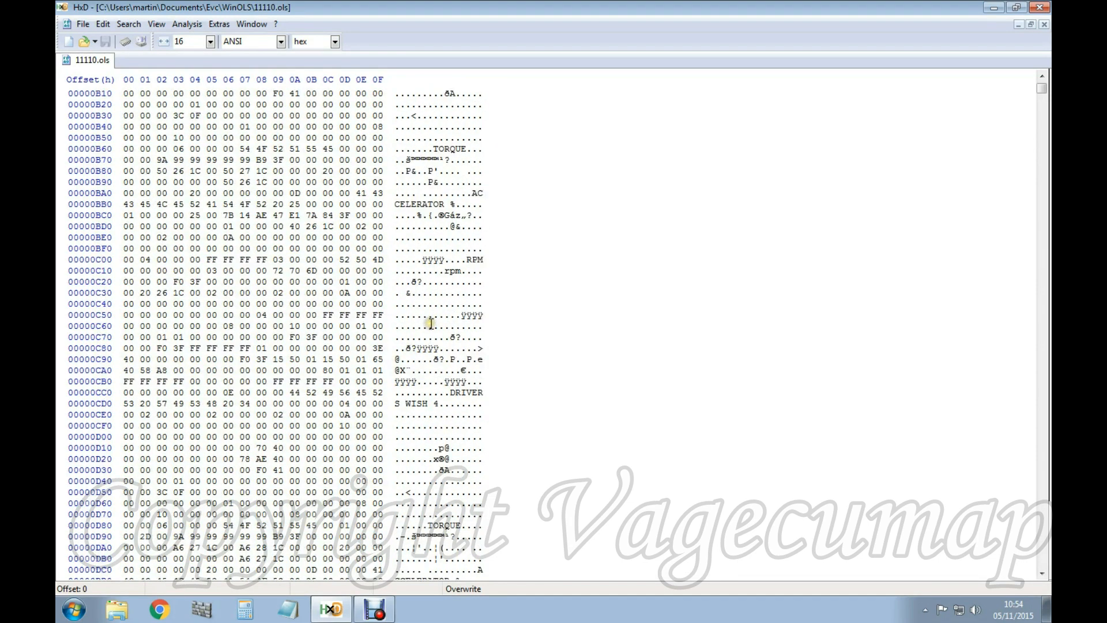
pyautogui.scroll(-4, 433, 300)
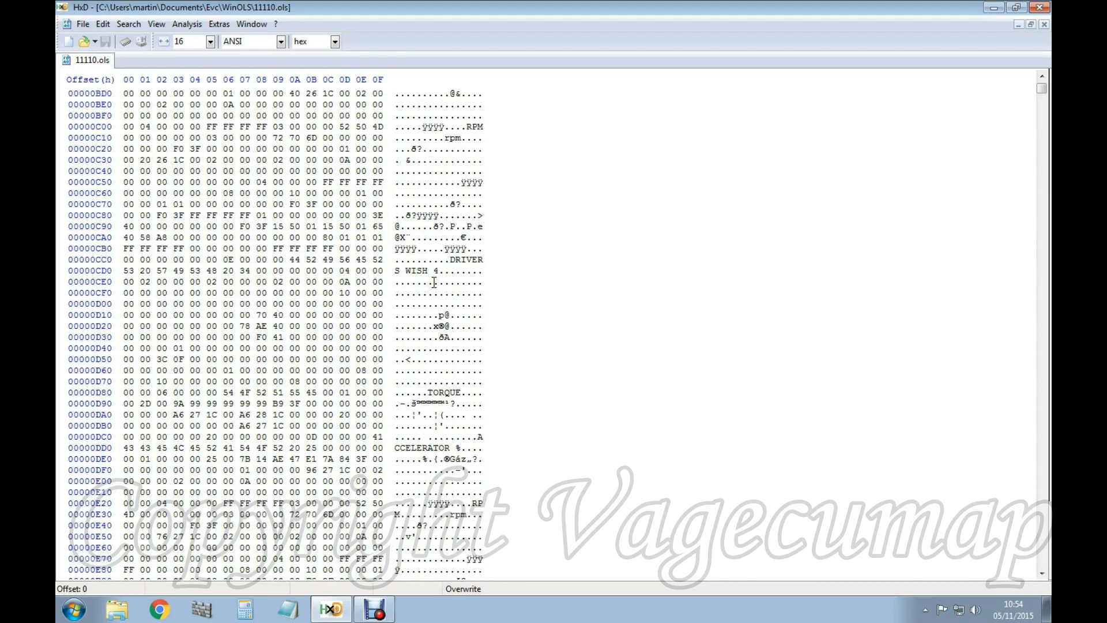
pyautogui.scroll(-14, 434, 282)
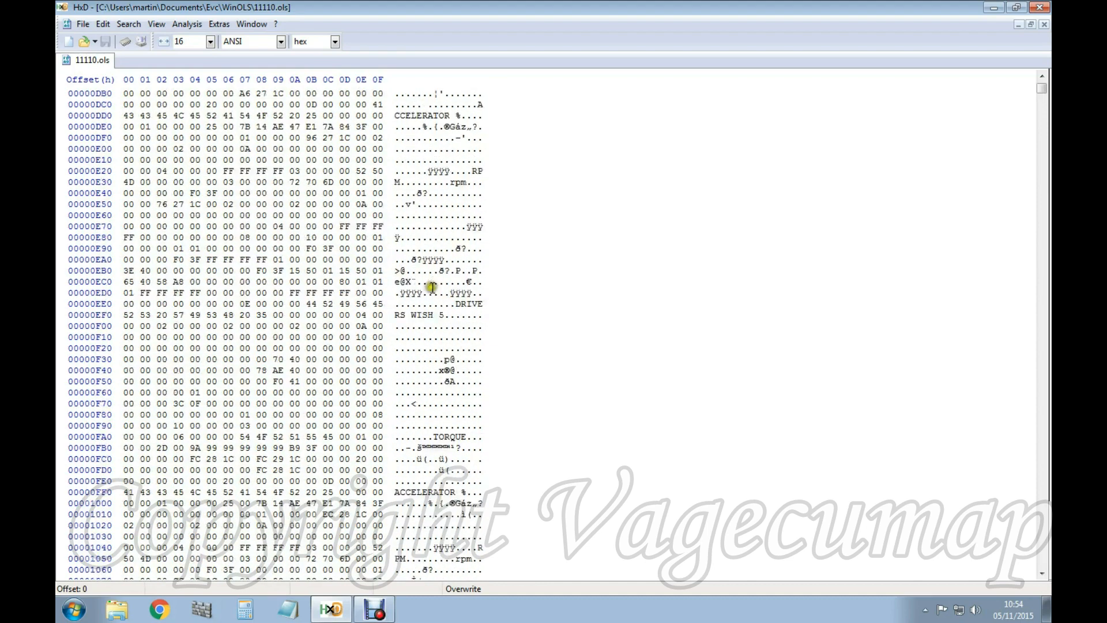
pyautogui.scroll(-7, 433, 287)
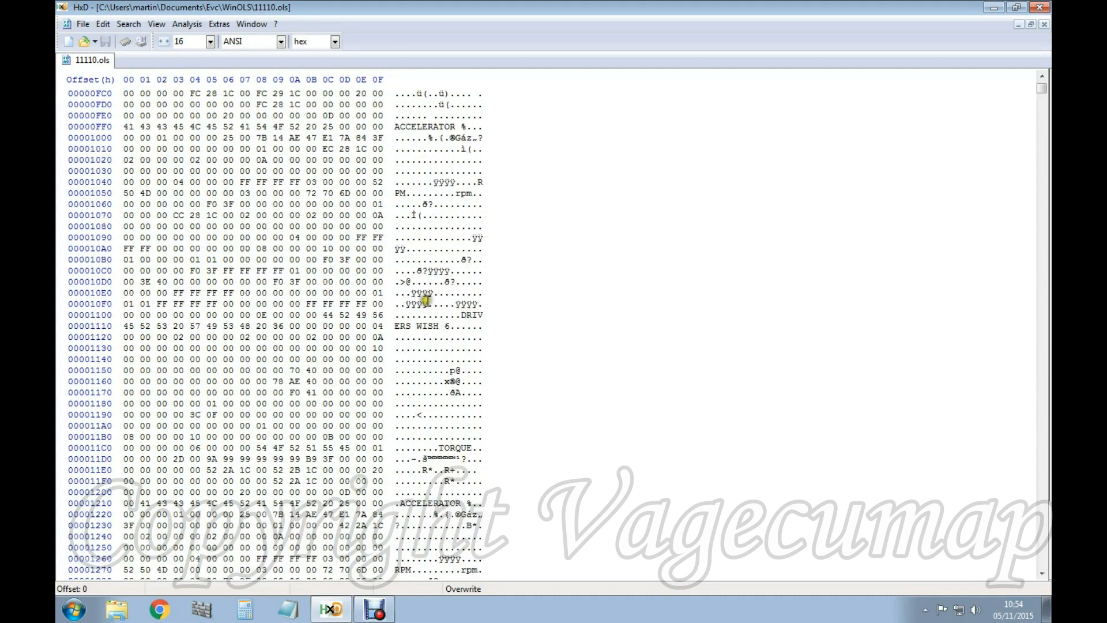
pyautogui.scroll(-17, 428, 300)
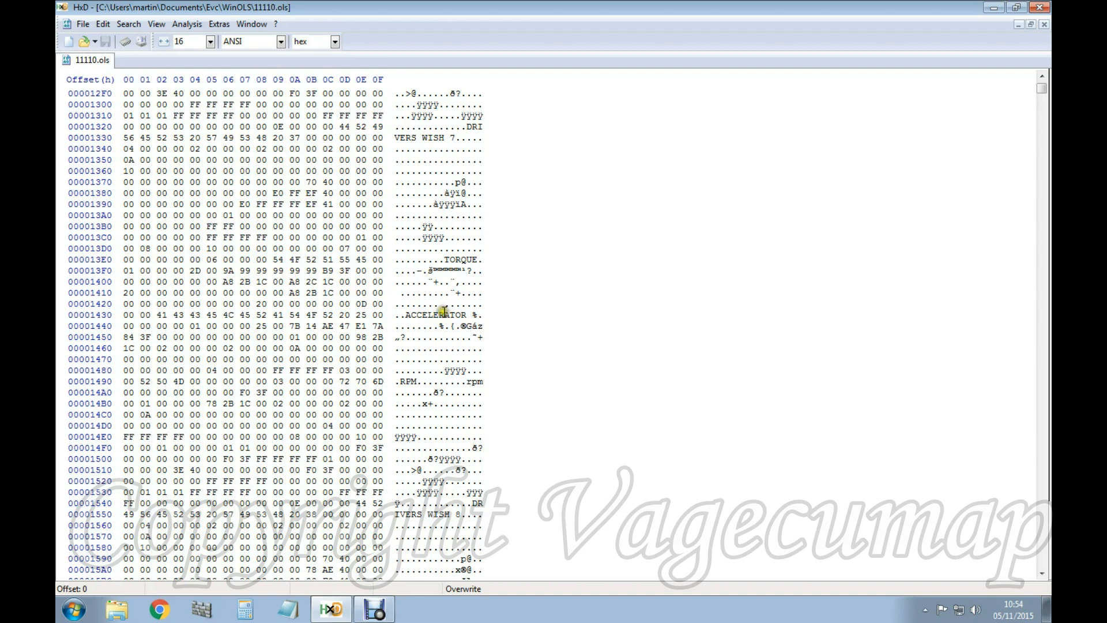
pyautogui.scroll(-2, 399, 314)
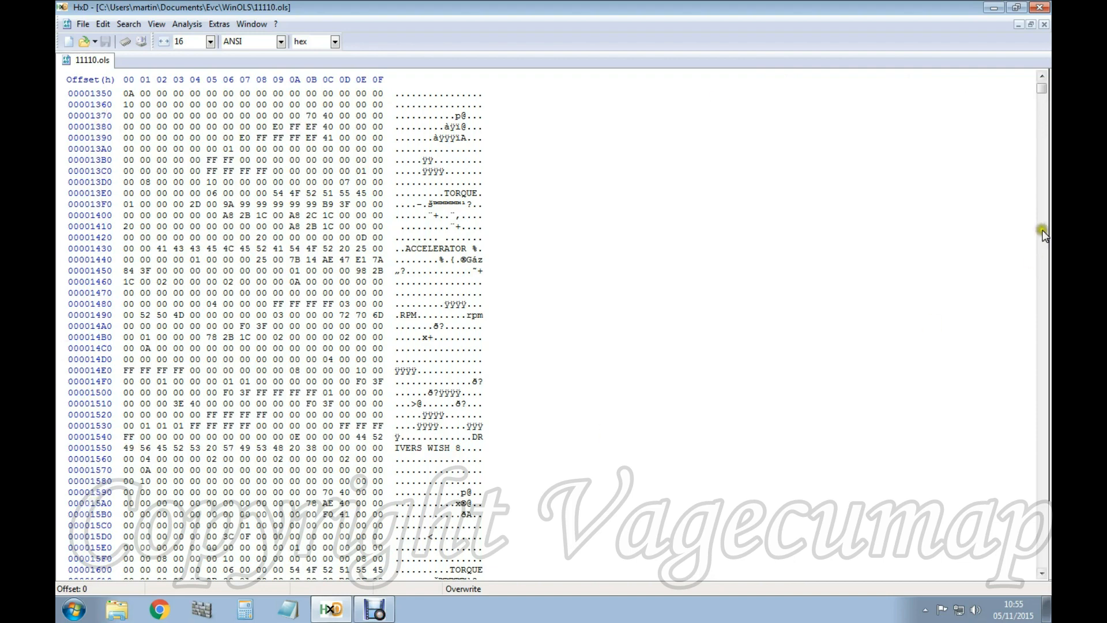
# Go to the end of the file to read its last offset, and set the Windows Calculator to hexadecimal mode
pyautogui.moveTo(1042, 89); pyautogui.dragTo(1045, 574)
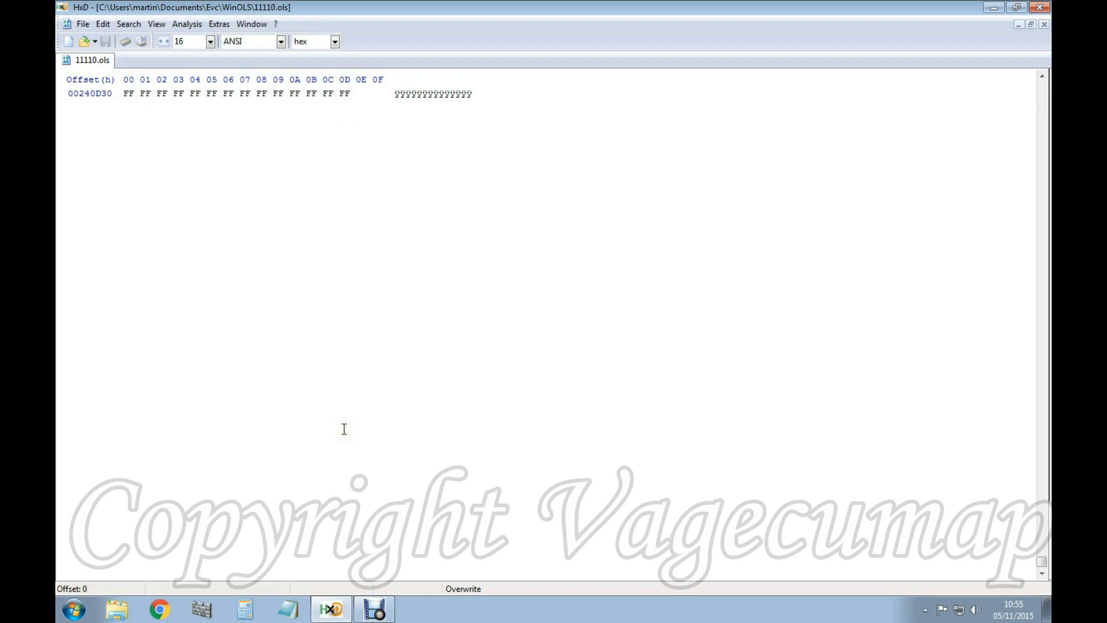
pyautogui.click(246, 612)
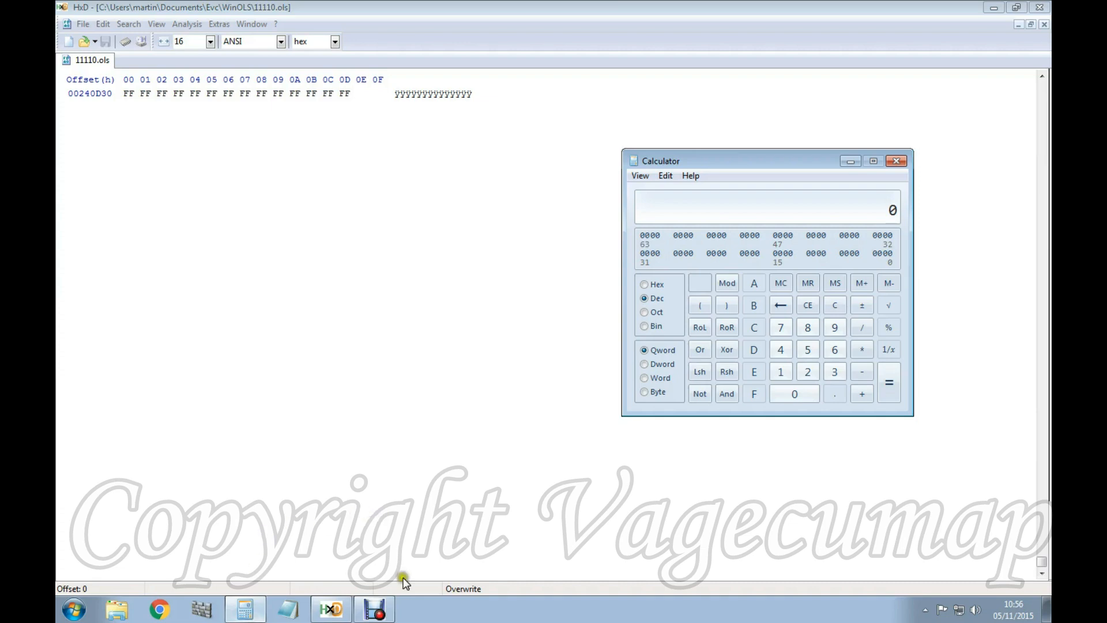
pyautogui.click(645, 284)
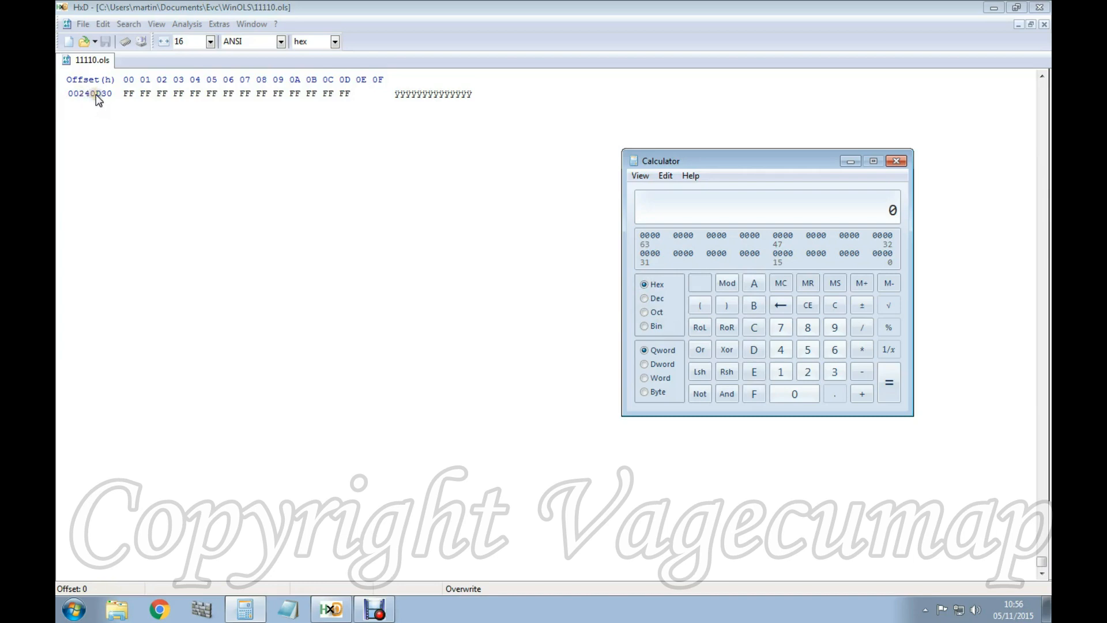
# Calculate the size of the extra header data by subtracting 1FFFFF from 240D3D in hexadecimal
pyautogui.click(807, 372)
pyautogui.click(782, 350)
pyautogui.click(791, 395)
pyautogui.click(754, 350)
pyautogui.click(835, 372)
pyautogui.click(755, 350)
pyautogui.click(863, 372)
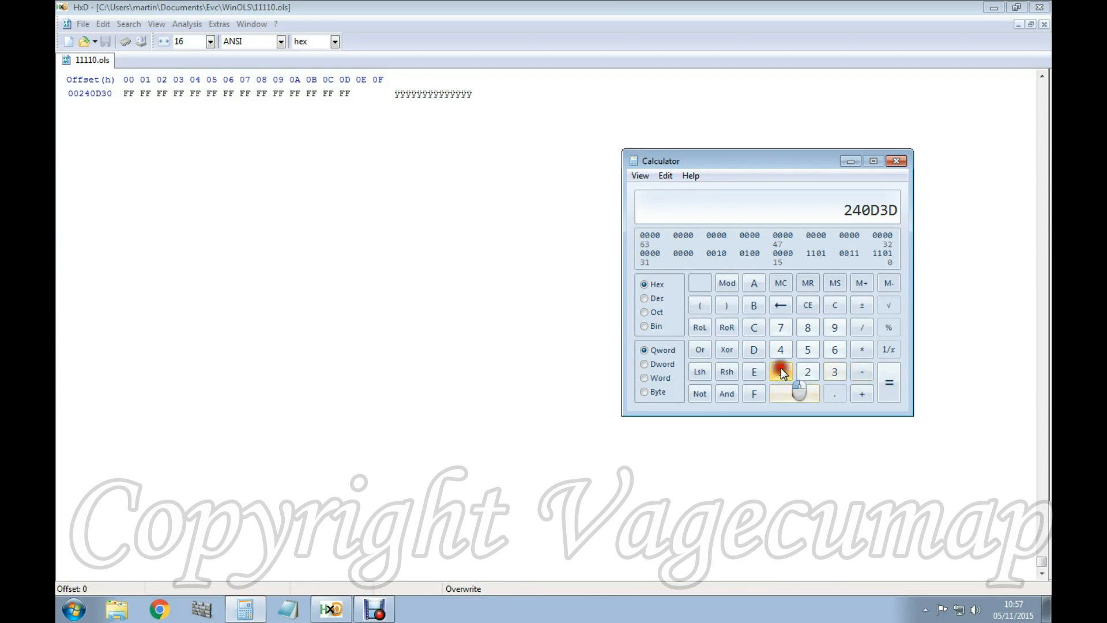
pyautogui.click(780, 372)
pyautogui.click(754, 394)
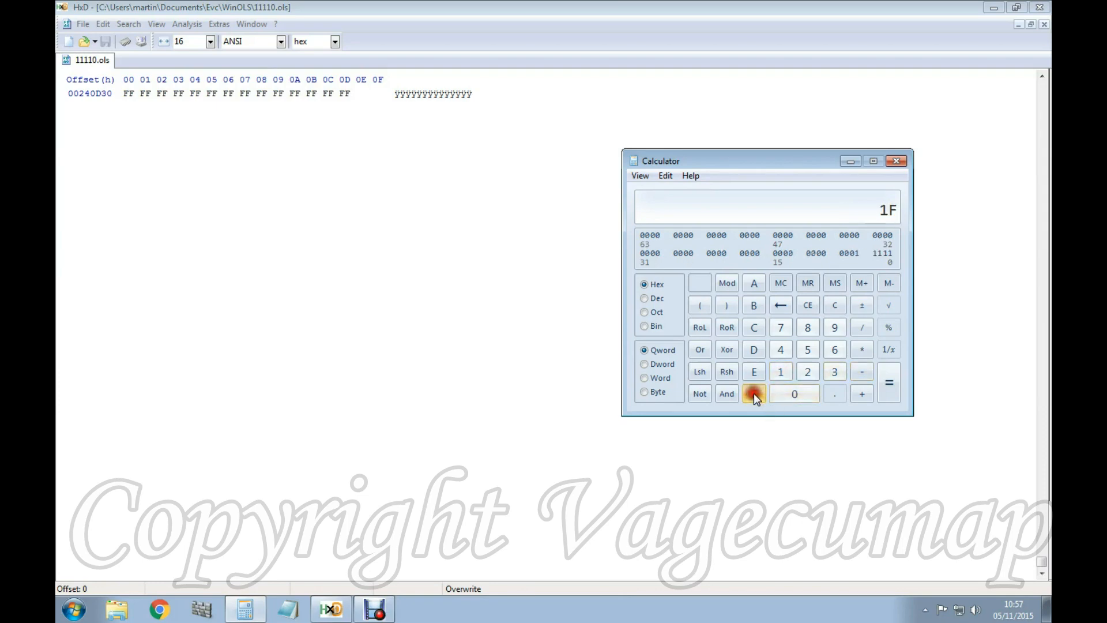
pyautogui.click(753, 394)
pyautogui.click(754, 394)
pyautogui.click(753, 395)
pyautogui.click(754, 395)
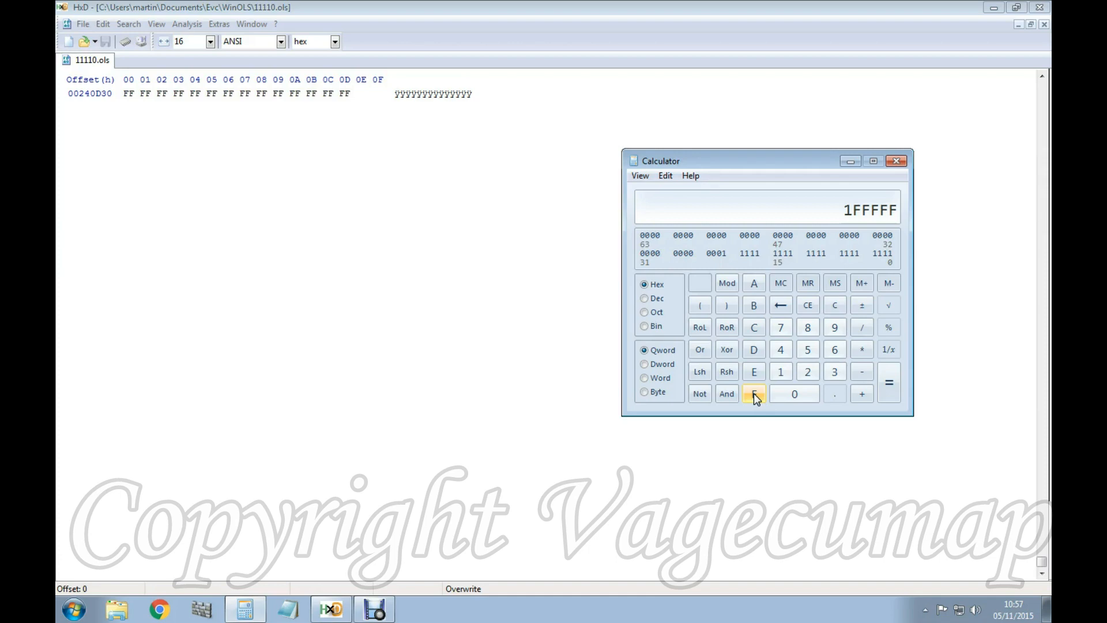
pyautogui.click(889, 384)
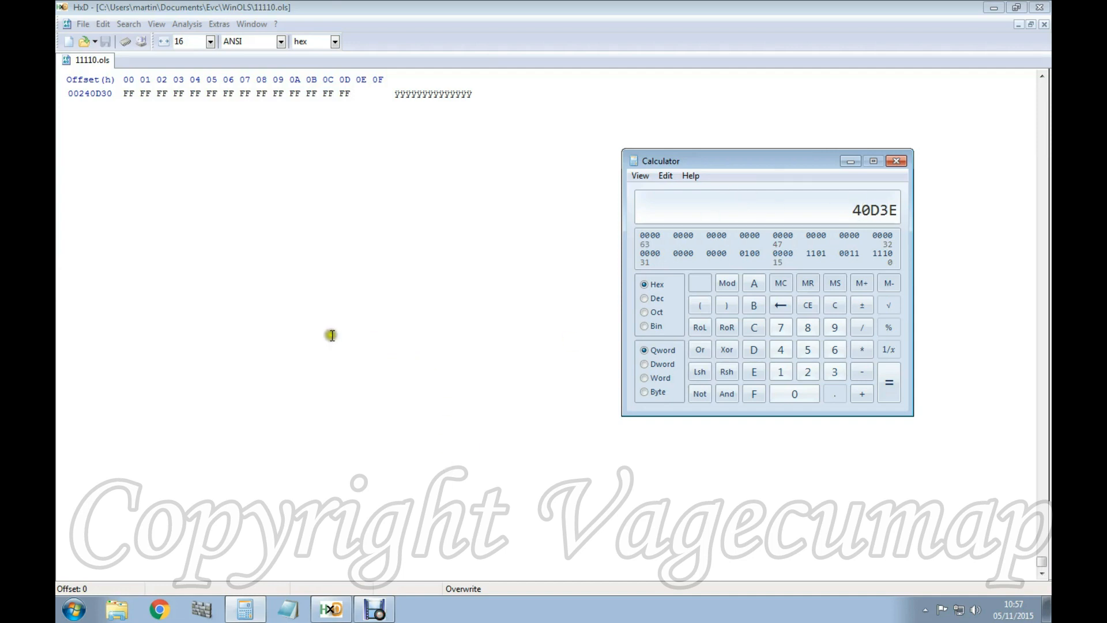
# Delete the header block from offset 0 through 40D3D in 11110.ols, accepting the file-size change
pyautogui.moveTo(1042, 561); pyautogui.dragTo(1046, 140)
pyautogui.scroll(-4, 321, 379)
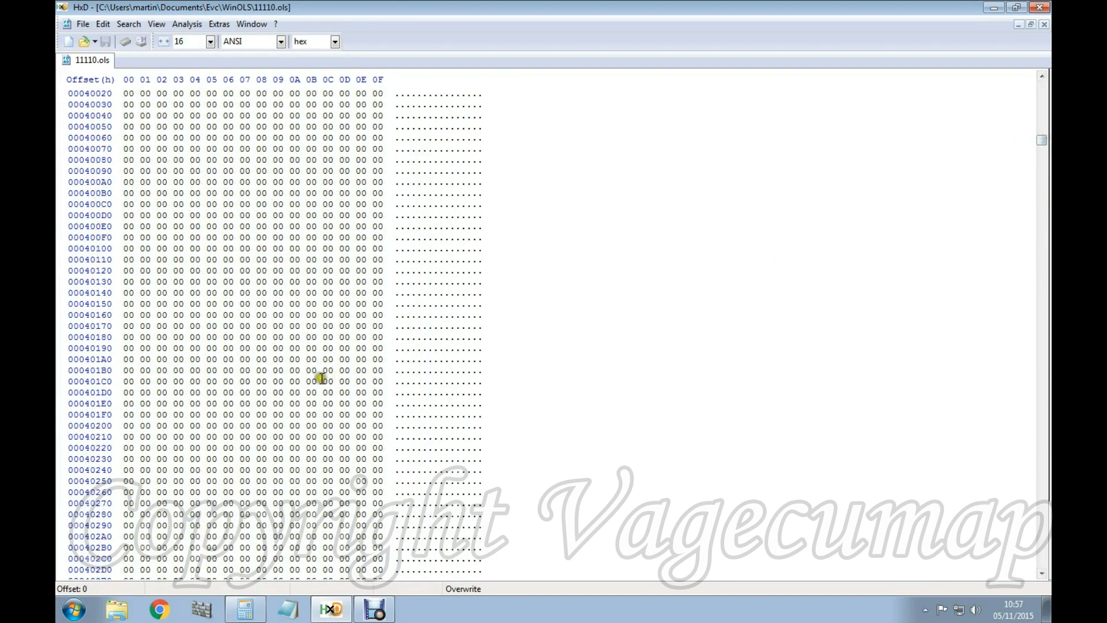
pyautogui.scroll(-4, 245, 396)
pyautogui.scroll(-20, 244, 396)
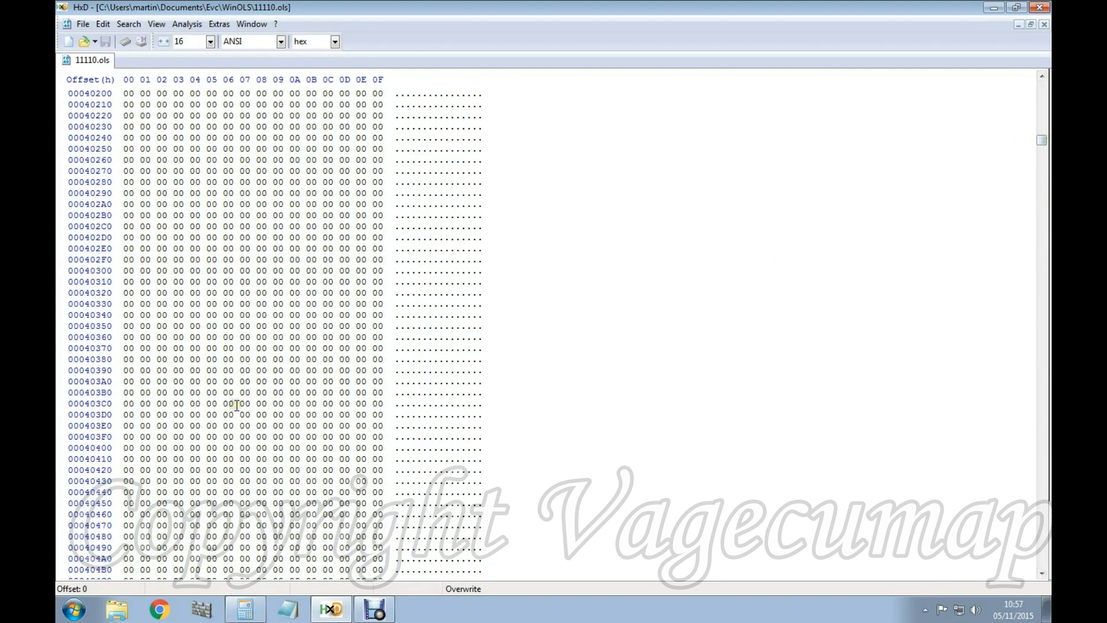
pyautogui.scroll(-20, 154, 353)
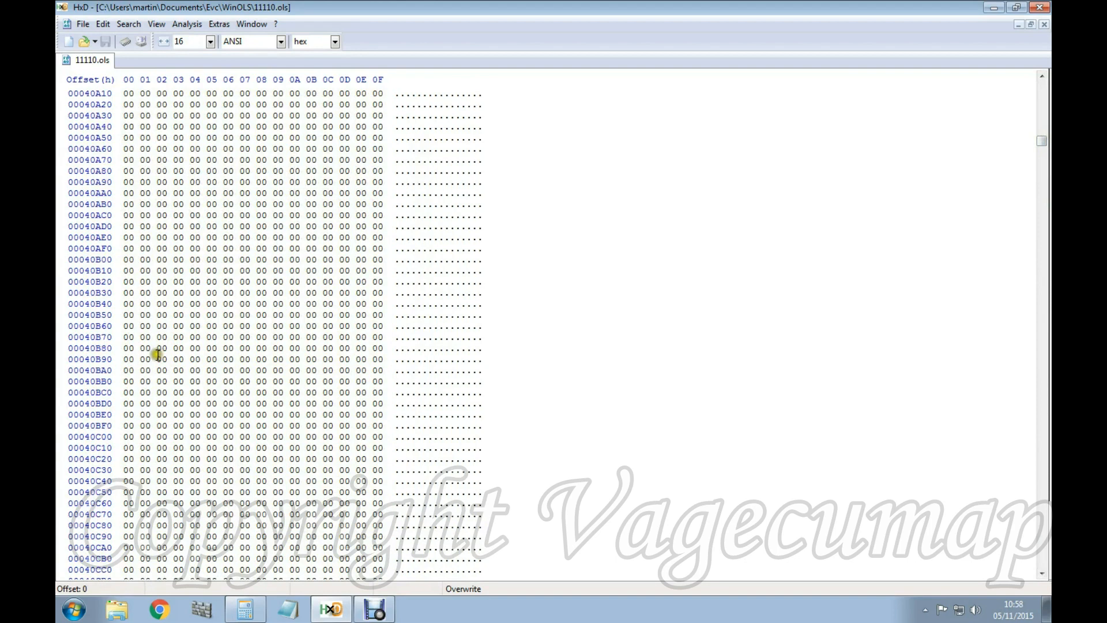
pyautogui.scroll(-3, 127, 396)
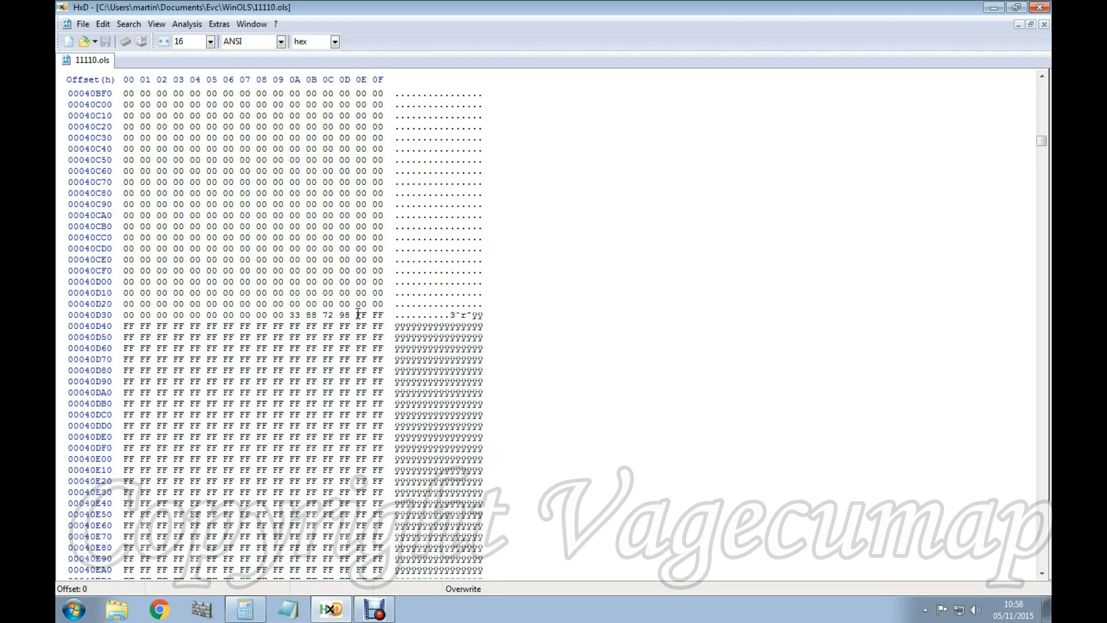
pyautogui.click(350, 314)
pyautogui.moveTo(350, 314); pyautogui.dragTo(125, 78)
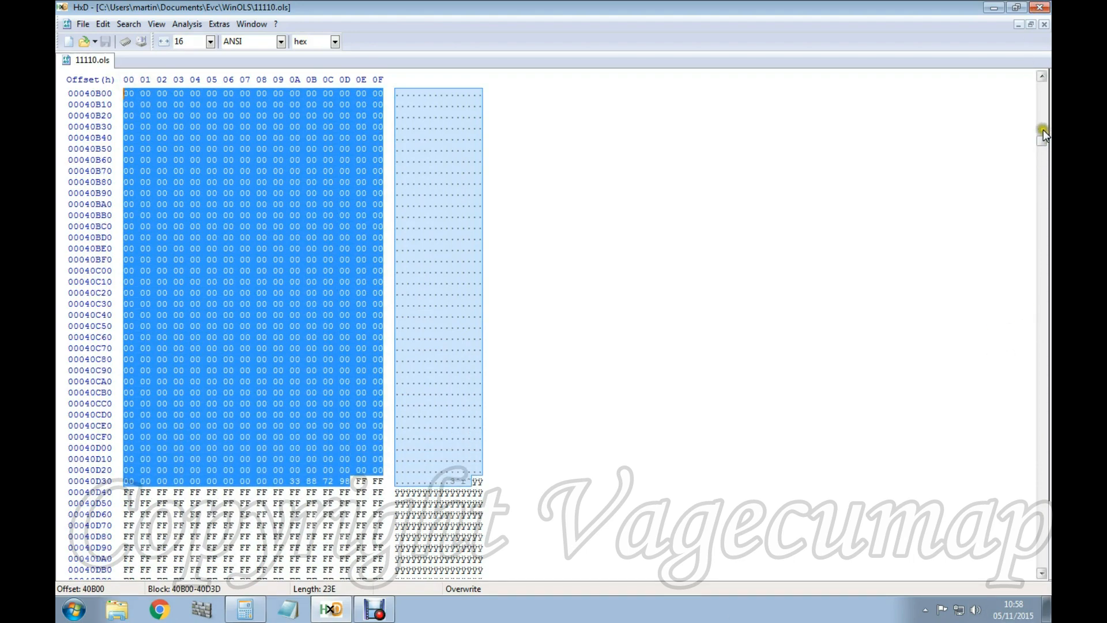
pyautogui.moveTo(1041, 140); pyautogui.dragTo(1042, 79)
pyautogui.moveTo(935, 77); pyautogui.dragTo(938, 78)
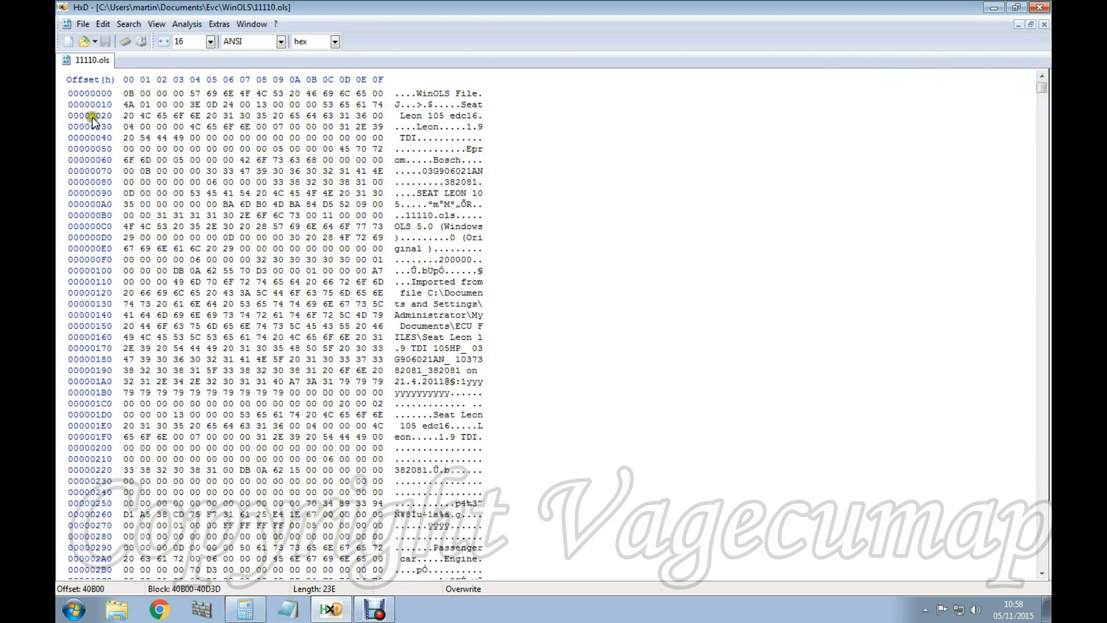
pyautogui.keyDown('shift'); pyautogui.click(126, 92); pyautogui.keyUp('shift')
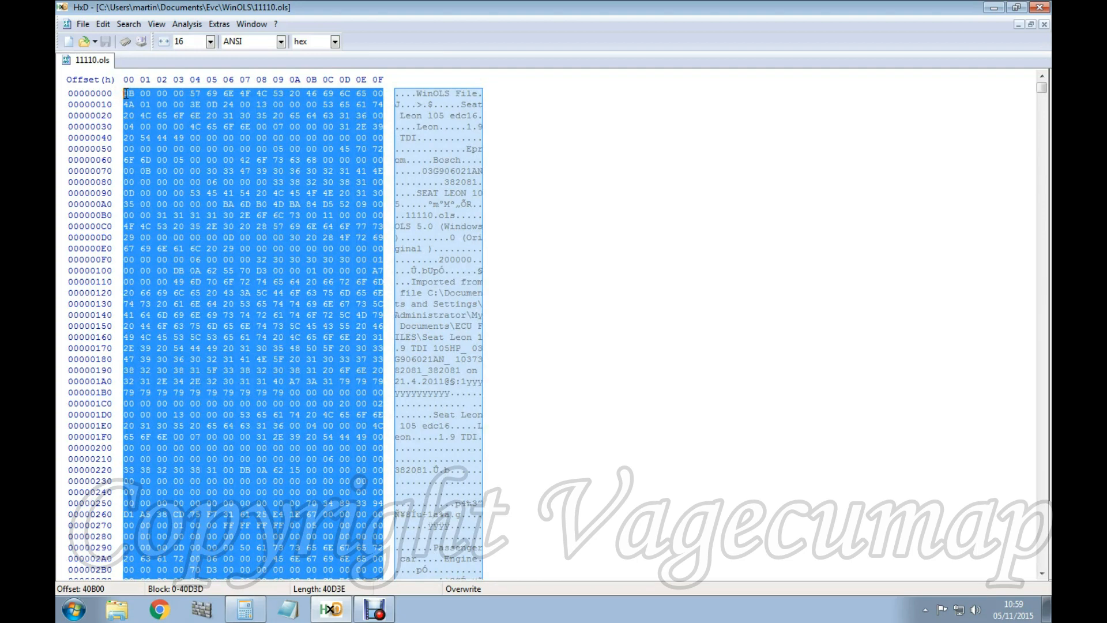
pyautogui.rightClick(240, 231)
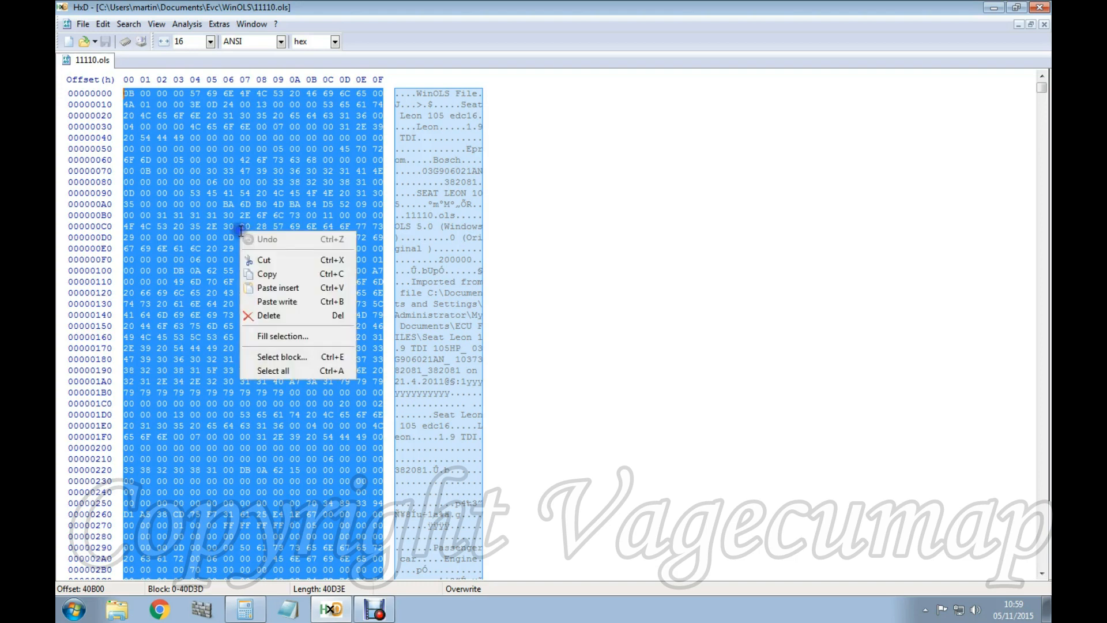
pyautogui.click(263, 316)
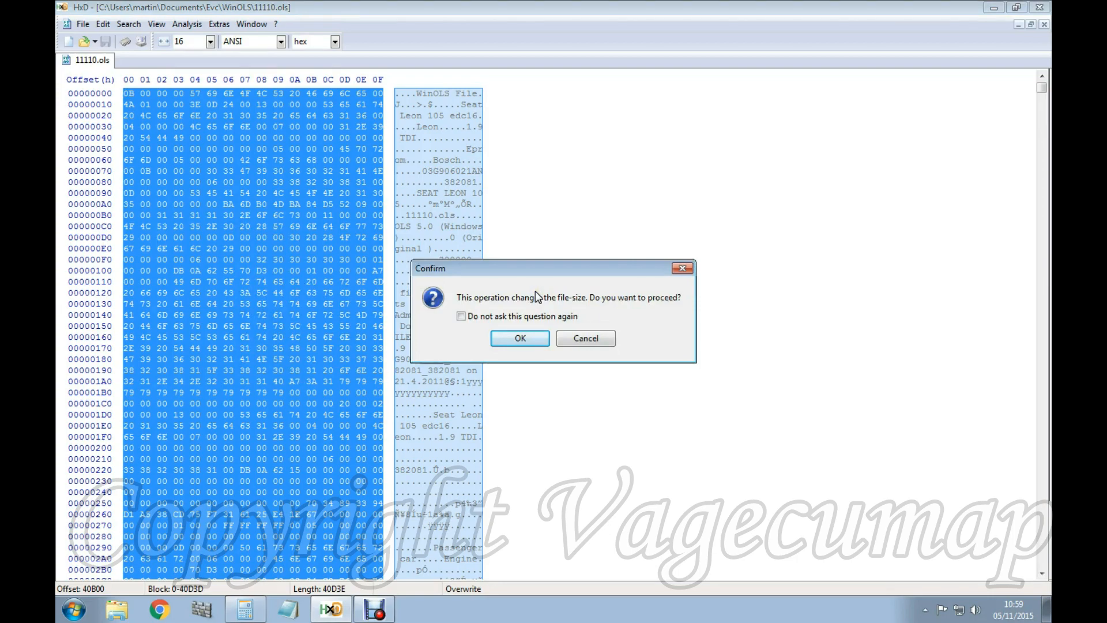
pyautogui.click(521, 340)
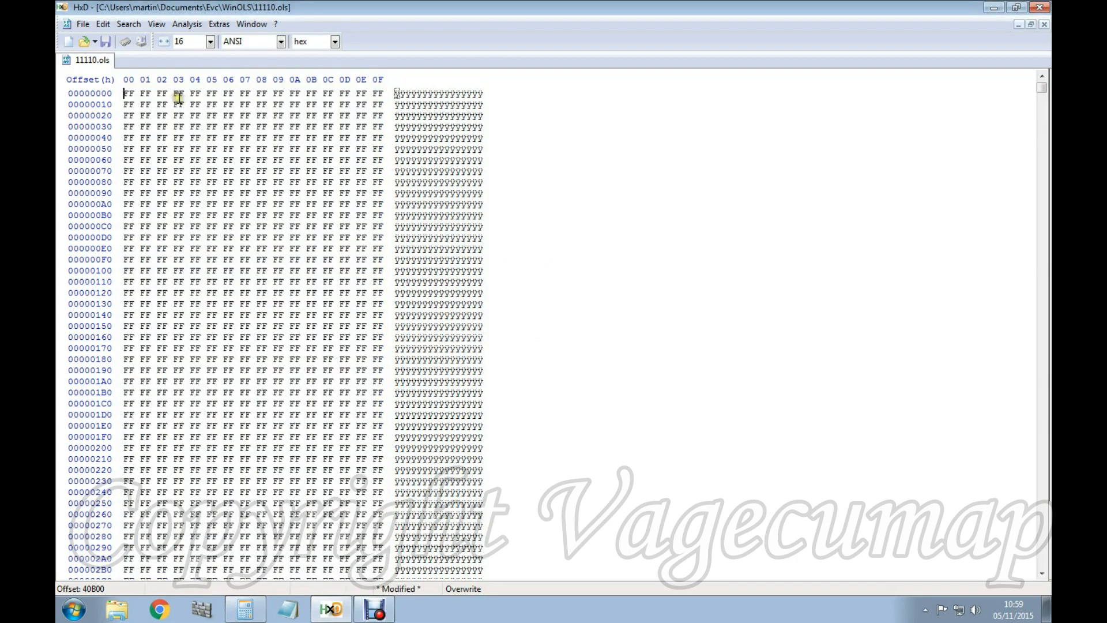
# Check the end offset of the trimmed file and return to its beginning
pyautogui.click(128, 95)
pyautogui.moveTo(1044, 91); pyautogui.dragTo(1042, 568)
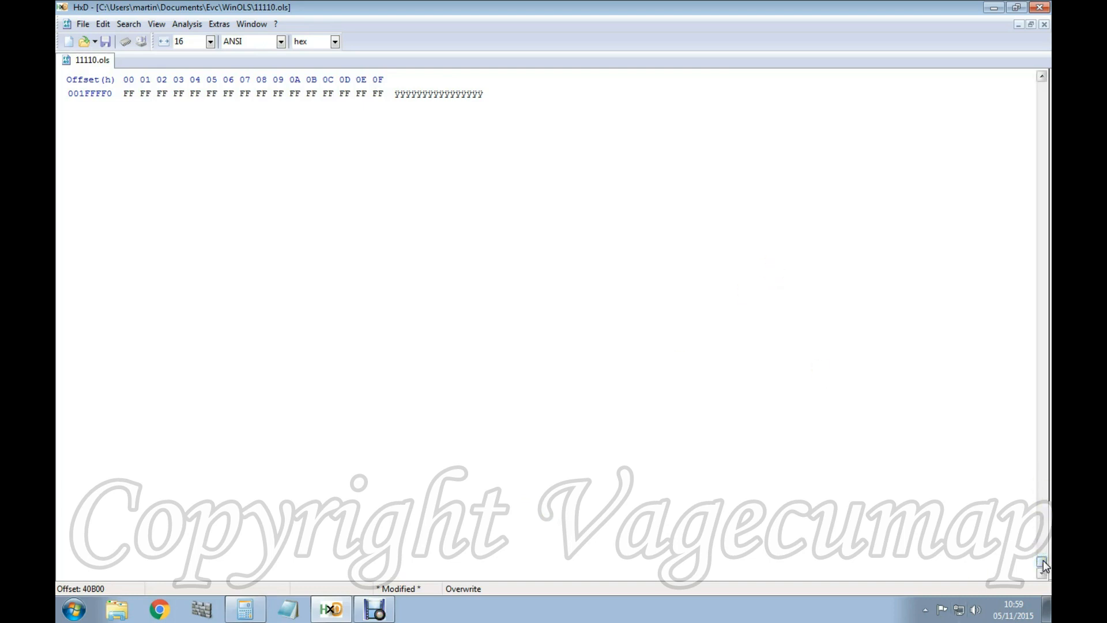
pyautogui.moveTo(1043, 560); pyautogui.dragTo(1043, 81)
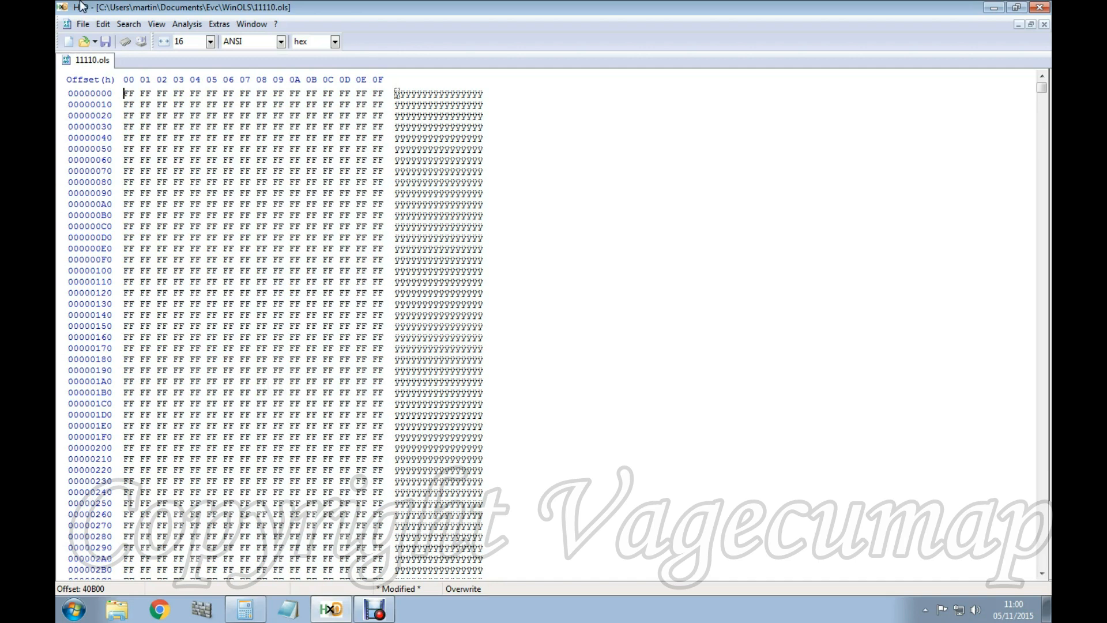
pyautogui.click(83, 25)
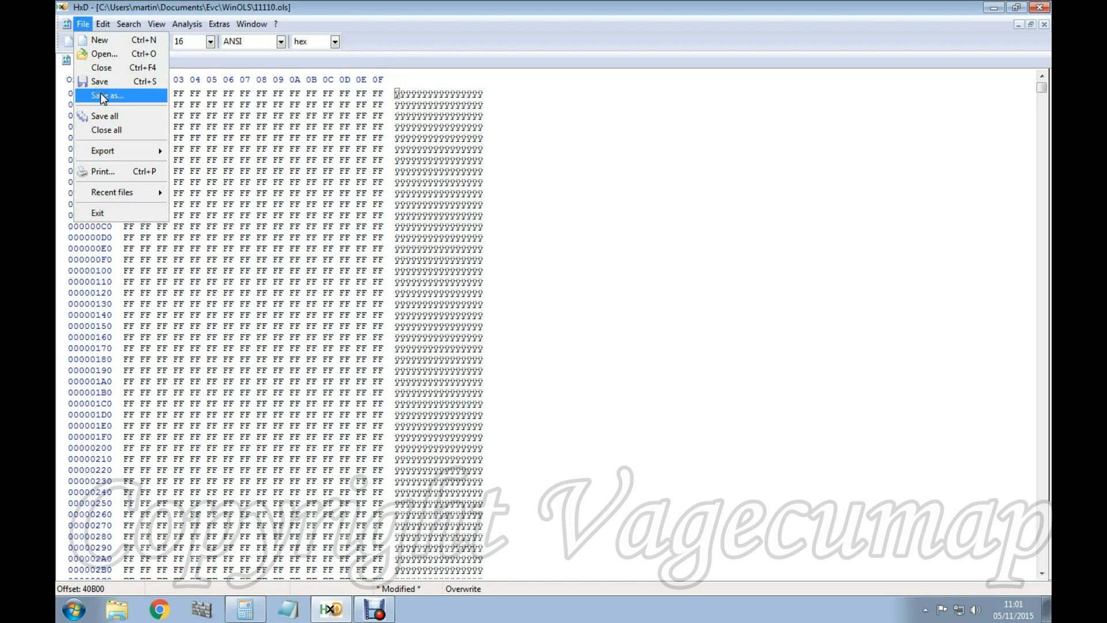
pyautogui.moveTo(267, 19)
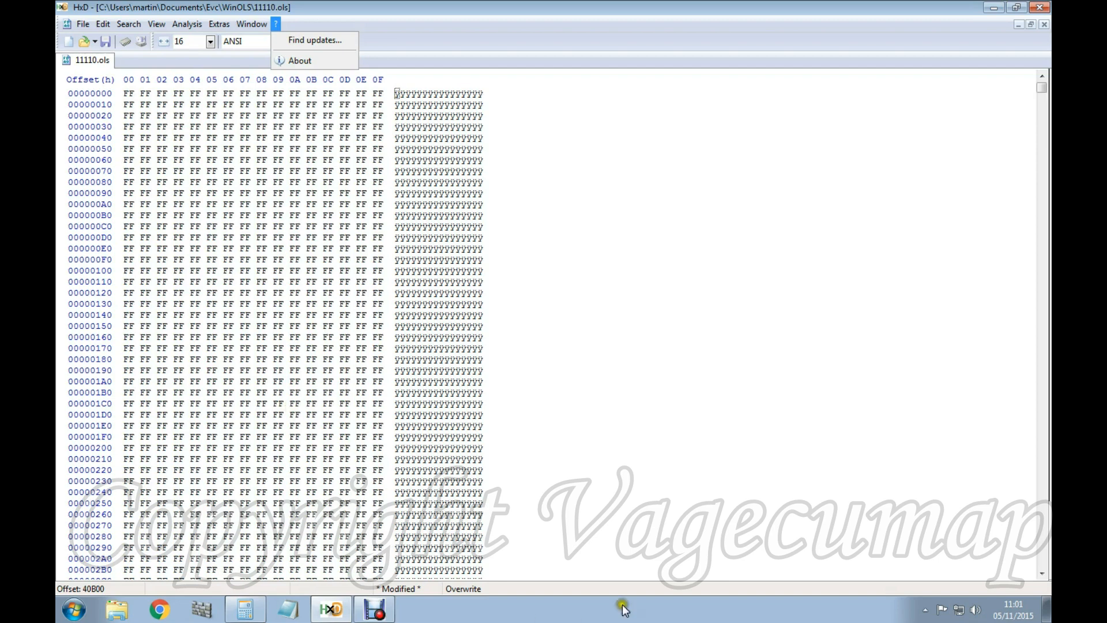
pyautogui.click(728, 255)
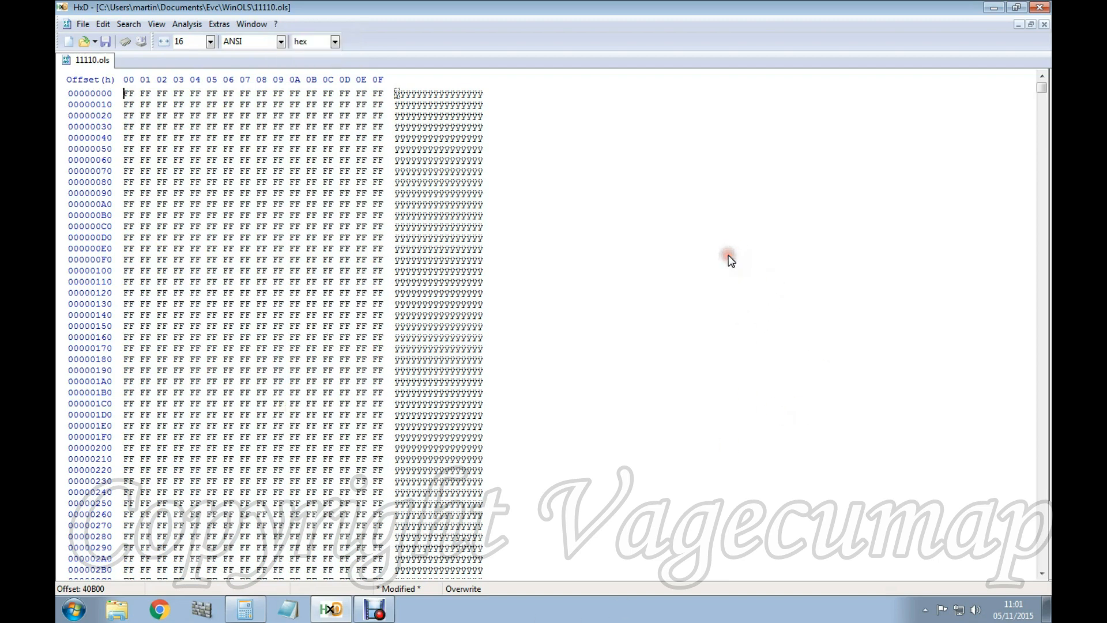